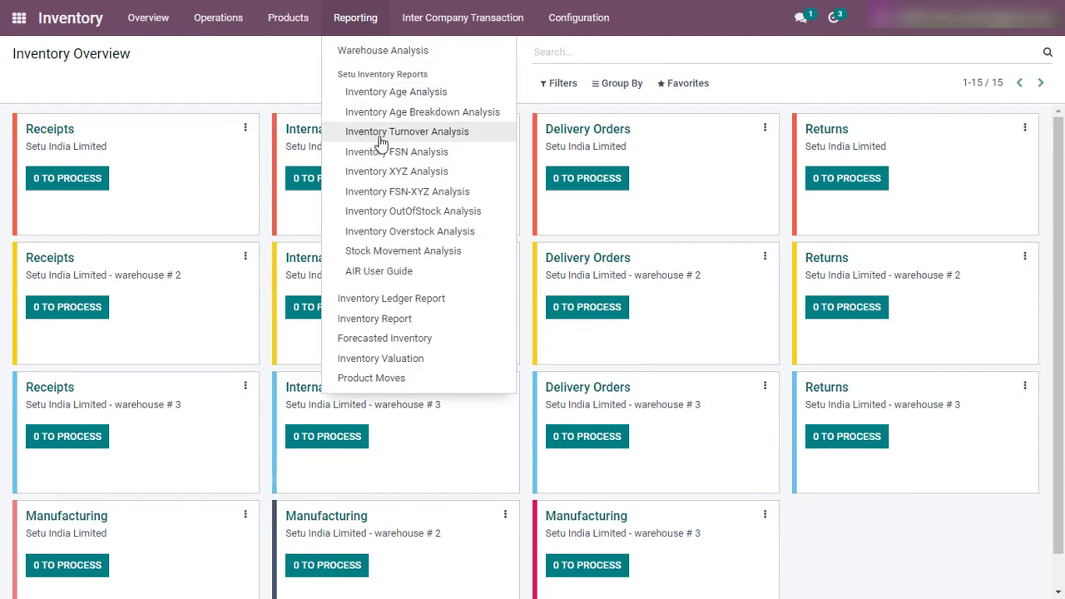
Step: Open the Inventory Turnover Analysis report and set its start date to 01/01/2022
{"action": "left_click", "coordinate": [423, 138]}
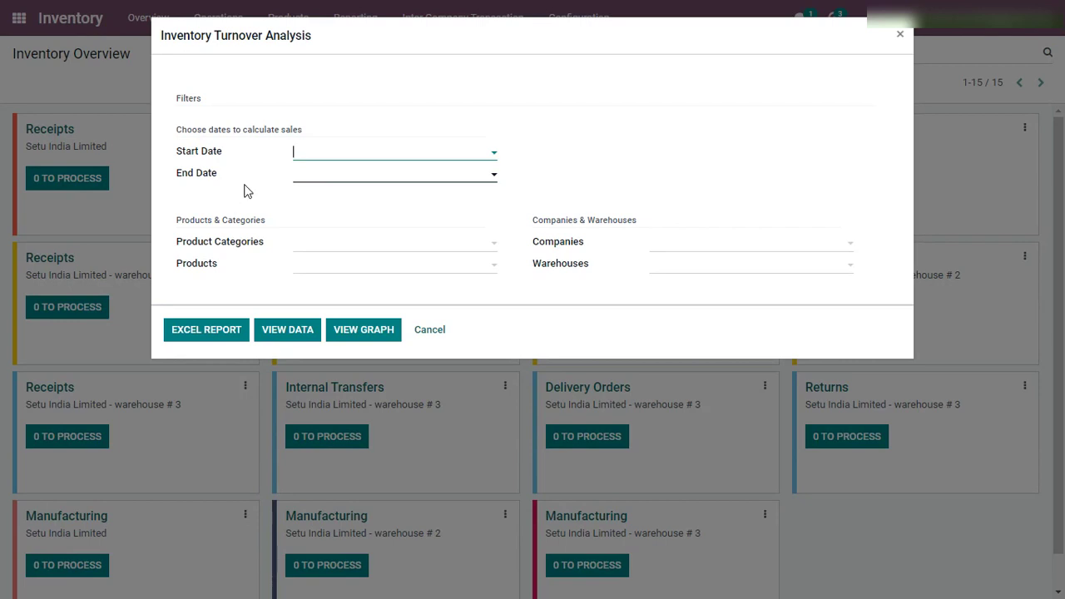
{"action": "left_click", "coordinate": [313, 158]}
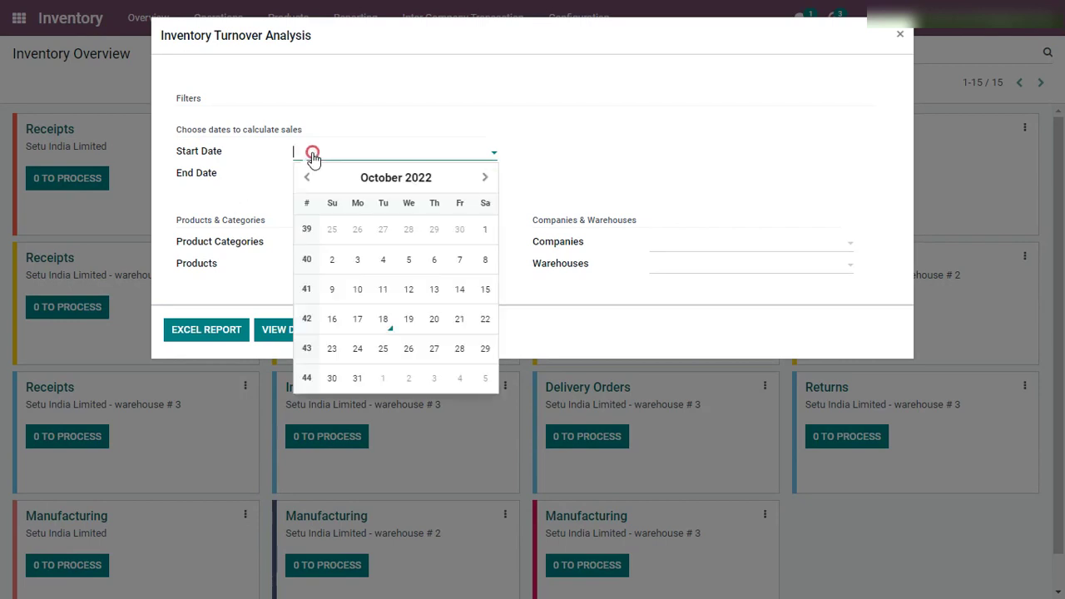
{"action": "left_click", "coordinate": [371, 175]}
{"action": "left_click", "coordinate": [328, 213]}
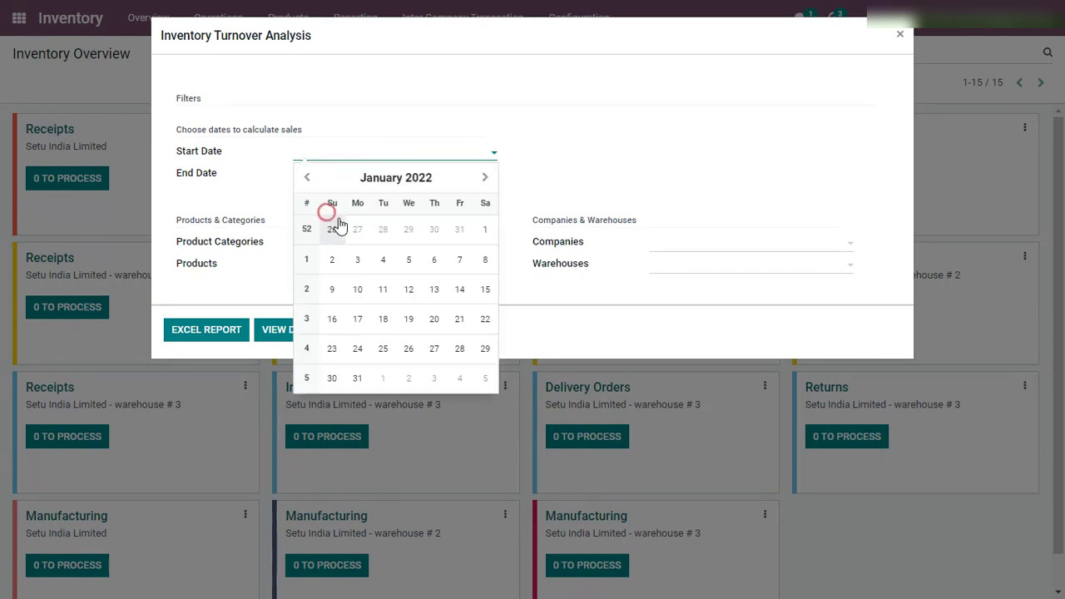
{"action": "left_click", "coordinate": [485, 230]}
Step: Set the report's end date to 09/30/2022 and display the turnover analysis as a data list
{"action": "left_click", "coordinate": [355, 177]}
{"action": "left_click", "coordinate": [307, 199]}
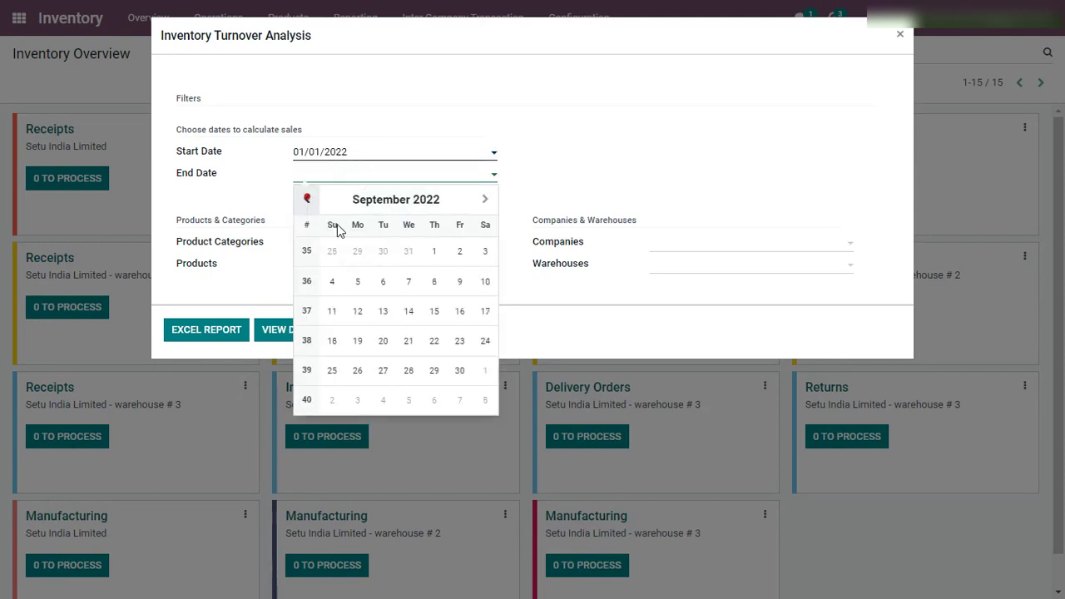
{"action": "left_click", "coordinate": [459, 373]}
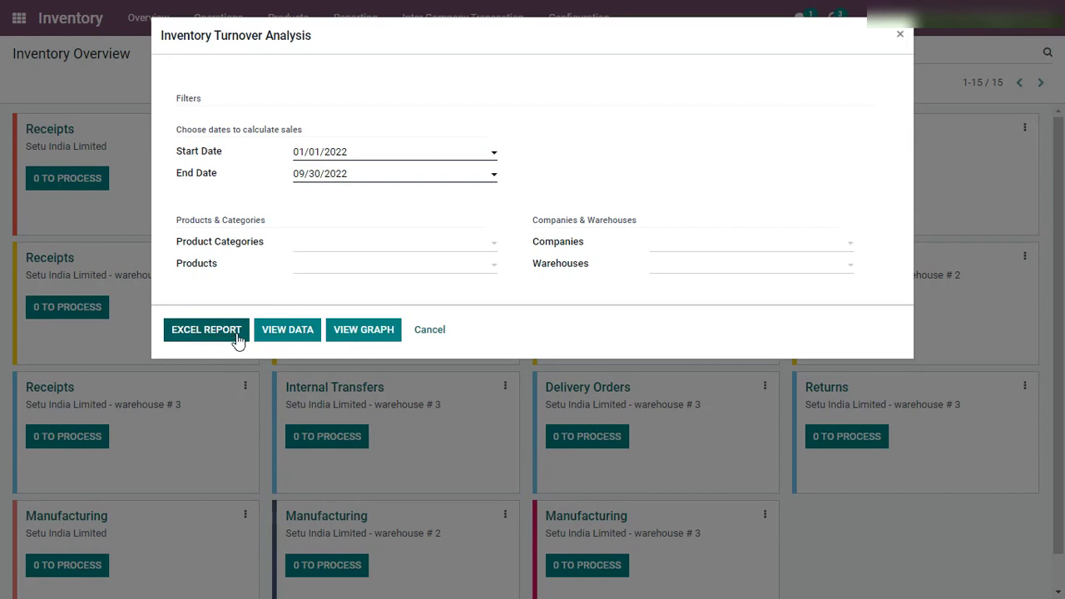
{"action": "left_click", "coordinate": [291, 337]}
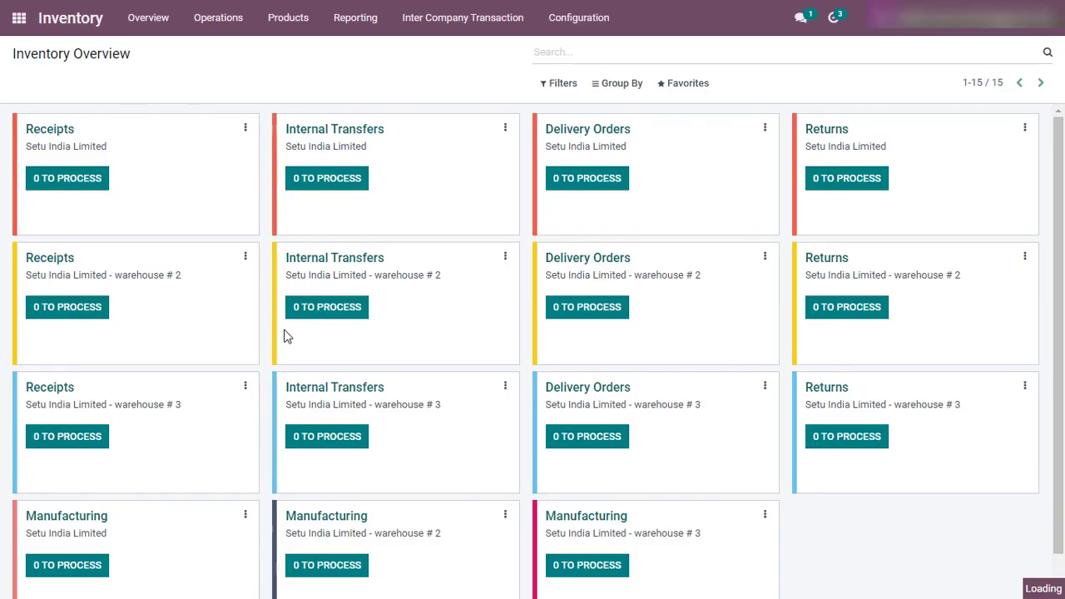
Step: Sort the turnover analysis list by turnover ratio with the highest ratios first
{"action": "scroll", "coordinate": [388, 208], "scroll_direction": "down", "scroll_amount": 5}
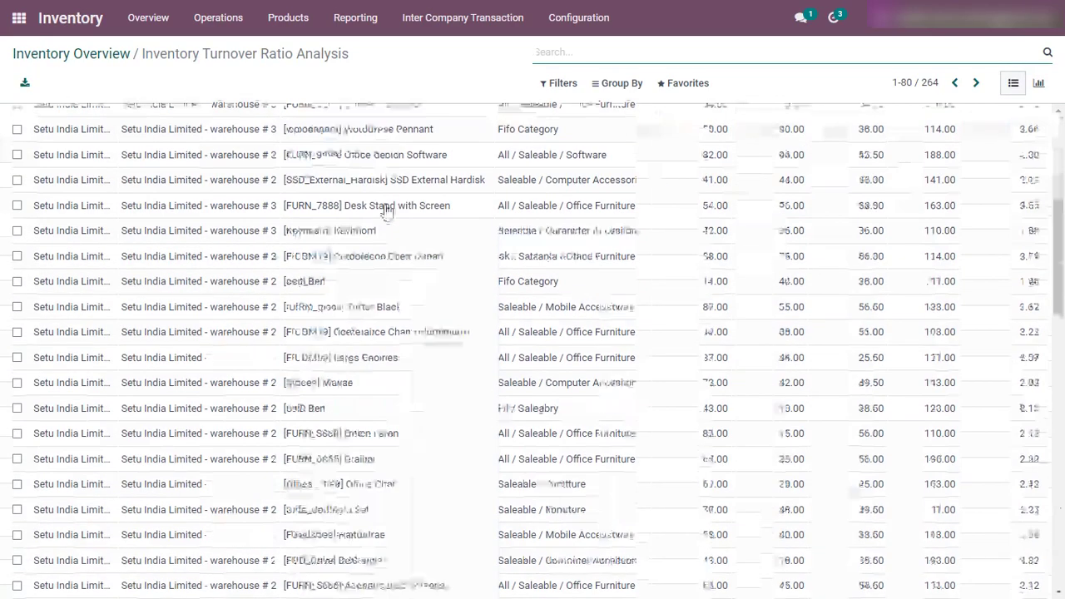
{"action": "scroll", "coordinate": [385, 212], "scroll_direction": "up", "scroll_amount": 5}
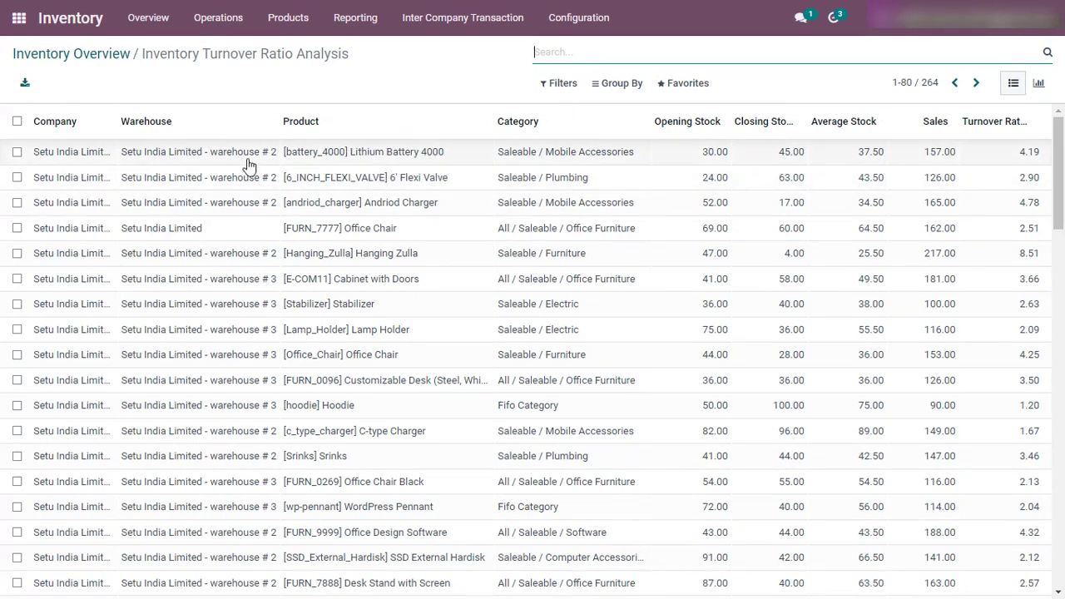
{"action": "left_click", "coordinate": [983, 127]}
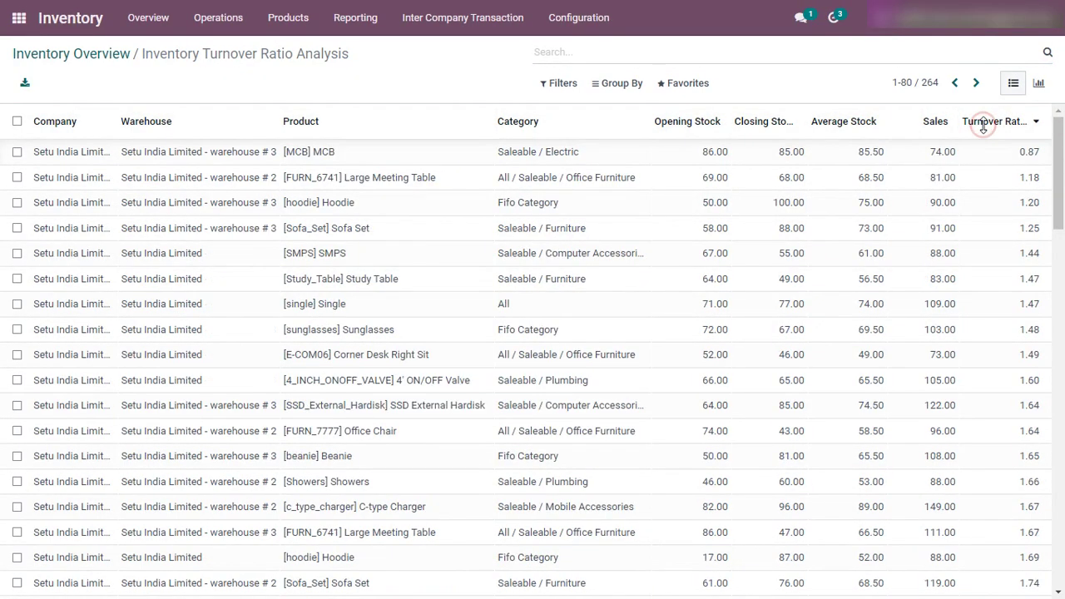
{"action": "left_click", "coordinate": [982, 129]}
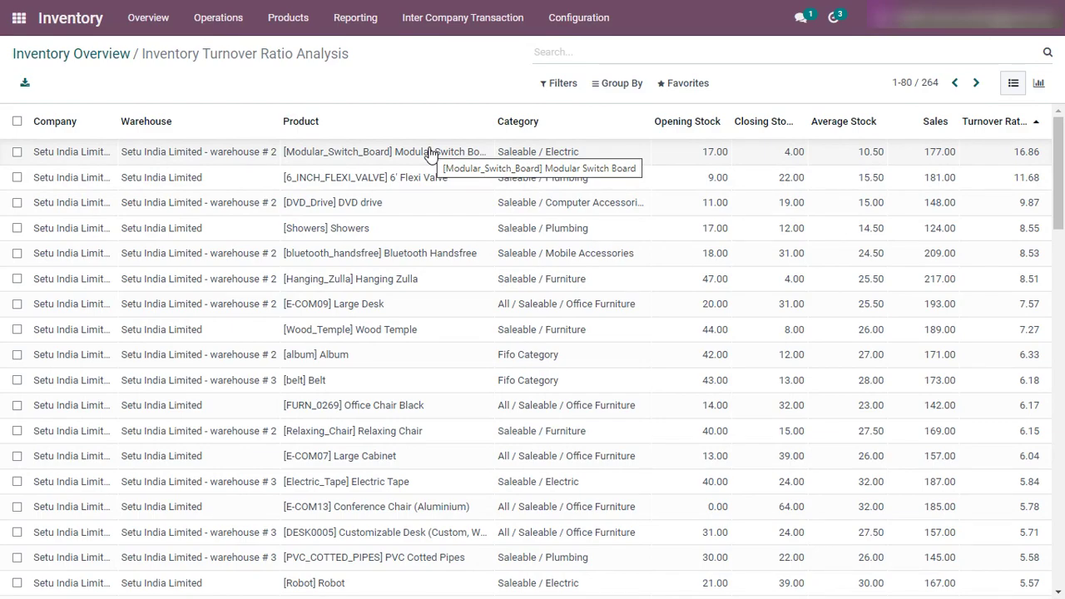
Step: Review the sorted product list, comparing the highest turnover ratios with those further down
{"action": "scroll", "coordinate": [428, 338], "scroll_direction": "down", "scroll_amount": 15}
{"action": "scroll", "coordinate": [374, 366], "scroll_direction": "up", "scroll_amount": 15}
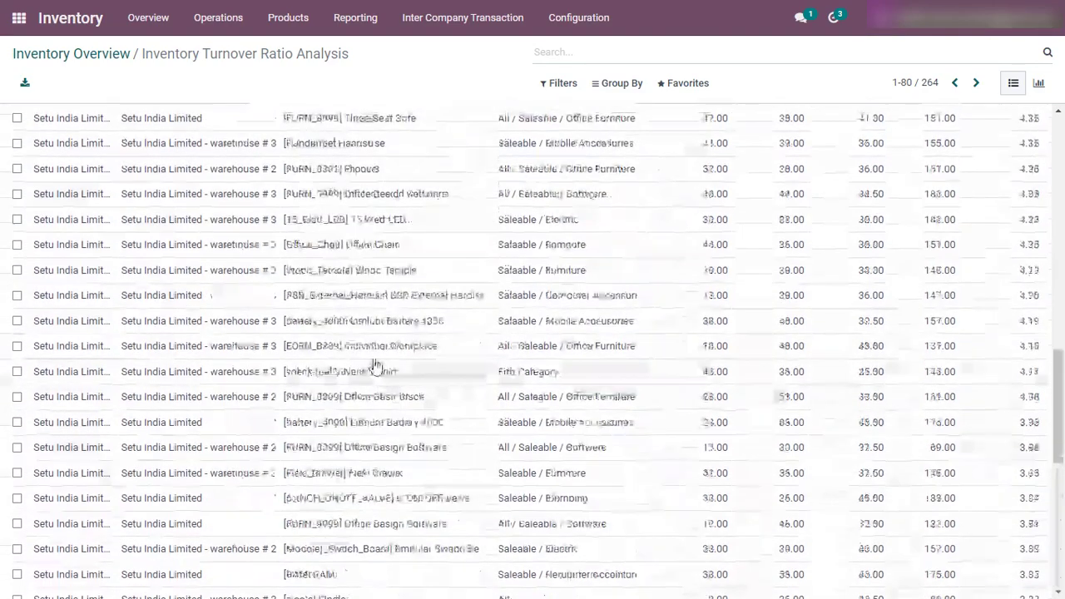
{"action": "left_click", "coordinate": [1038, 87]}
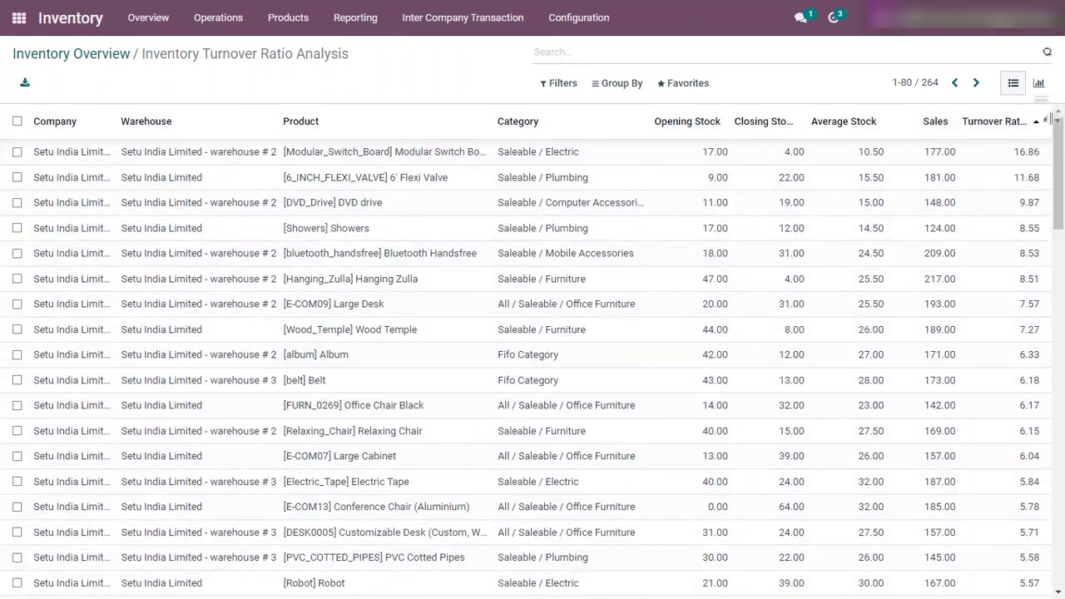
{"action": "scroll", "coordinate": [333, 499], "scroll_direction": "down", "scroll_amount": 10}
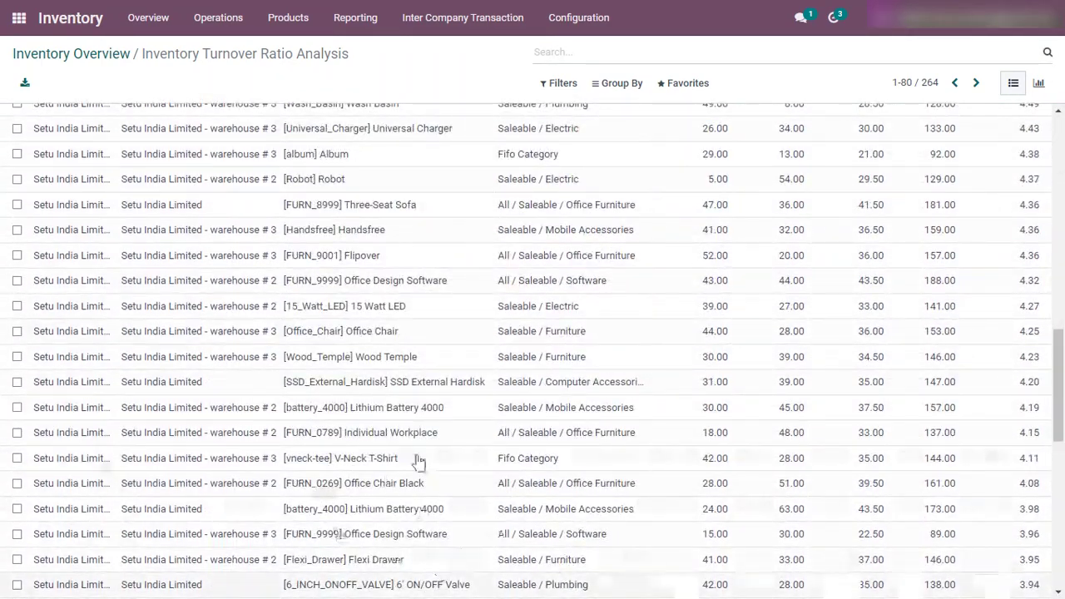
{"action": "scroll", "coordinate": [401, 472], "scroll_direction": "up", "scroll_amount": 10}
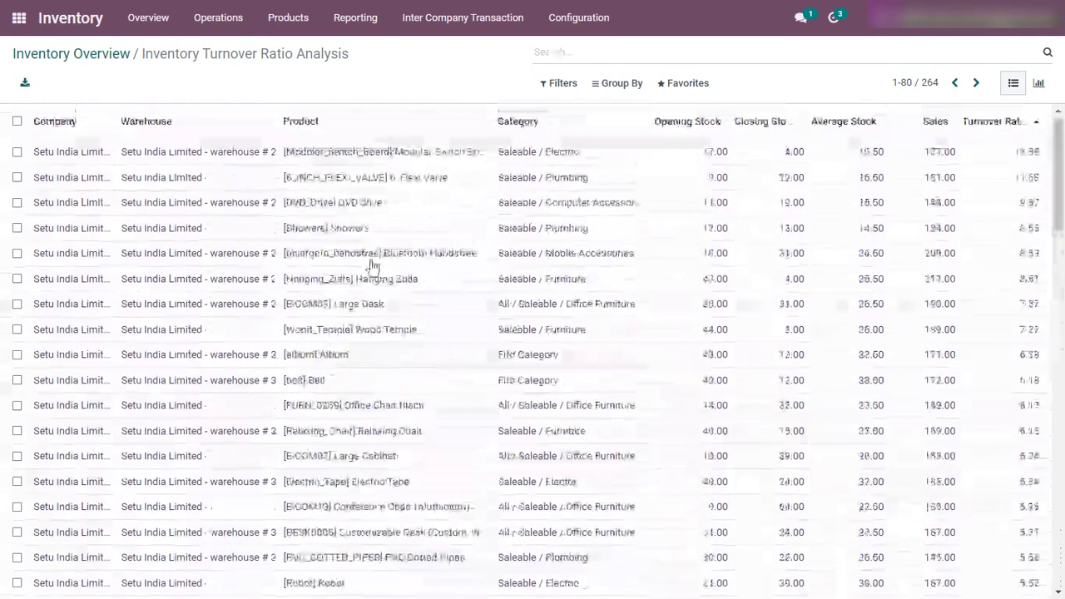
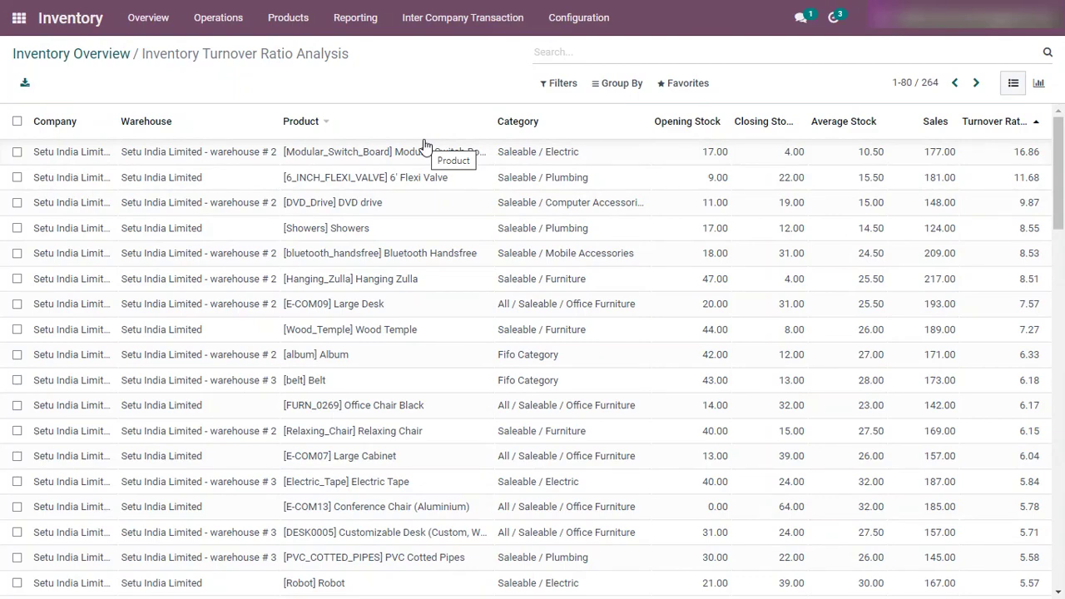
{"action": "scroll", "coordinate": [278, 325], "scroll_direction": "down", "scroll_amount": 5}
{"action": "scroll", "coordinate": [355, 391], "scroll_direction": "down", "scroll_amount": 4}
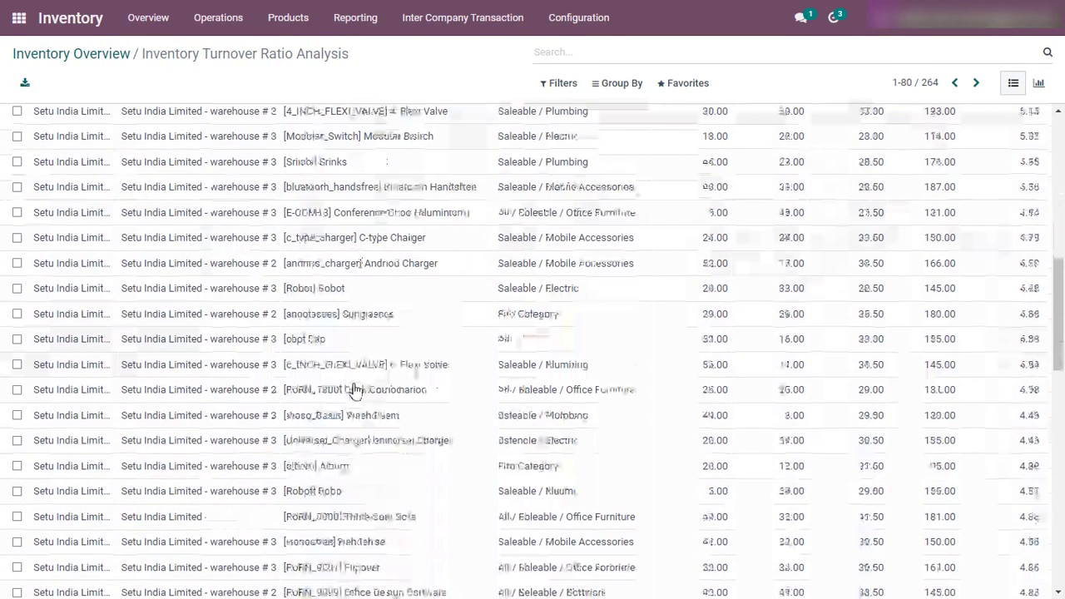
{"action": "scroll", "coordinate": [354, 399], "scroll_direction": "down", "scroll_amount": 4}
{"action": "scroll", "coordinate": [366, 466], "scroll_direction": "down", "scroll_amount": 3}
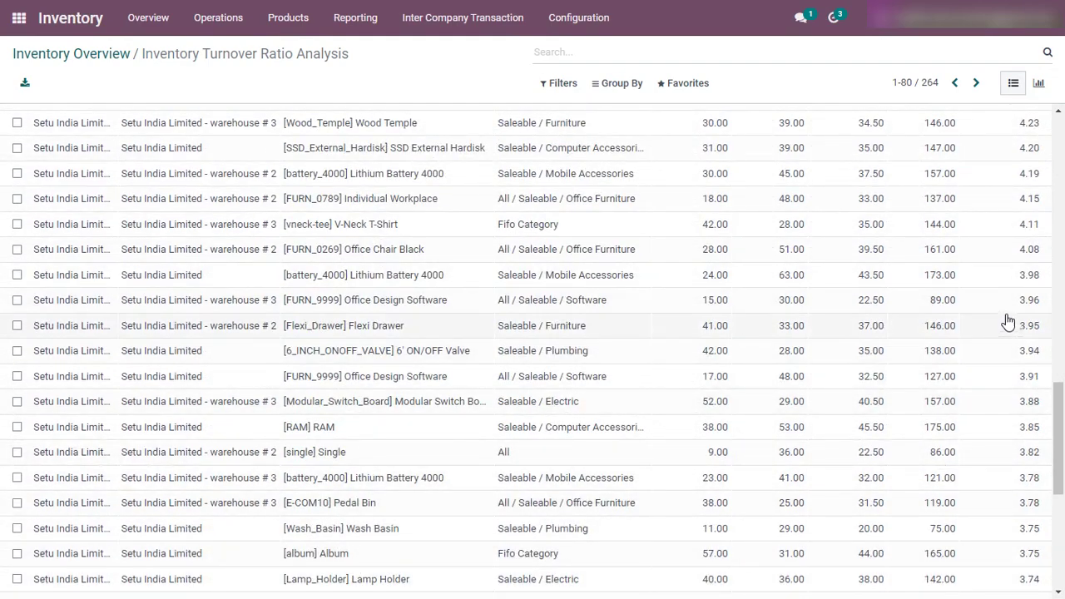
{"action": "scroll", "coordinate": [1022, 533], "scroll_direction": "up", "scroll_amount": 5}
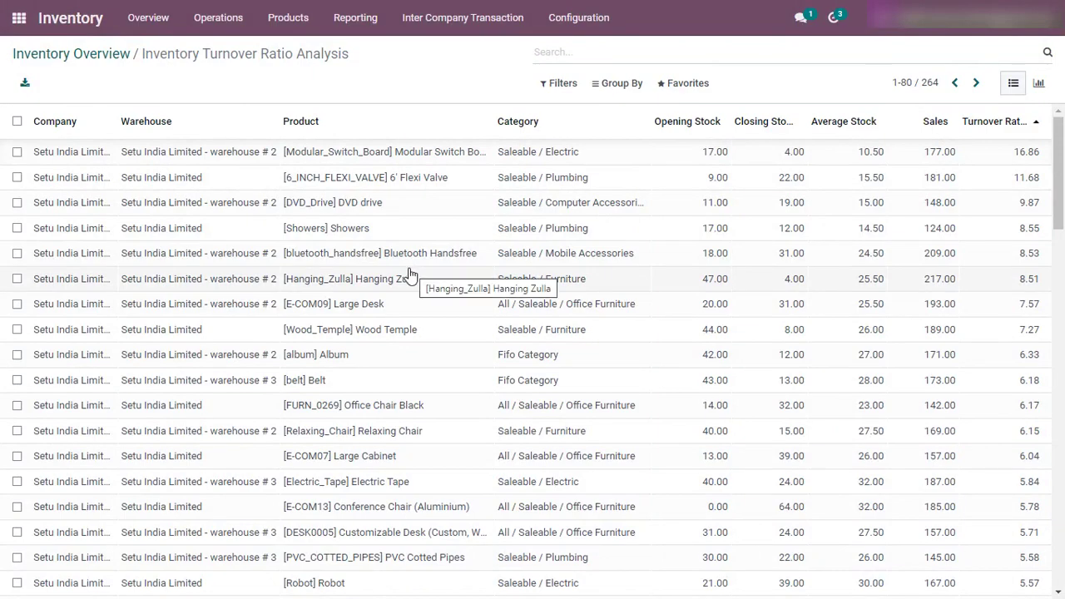
{"action": "scroll", "coordinate": [409, 275], "scroll_direction": "down", "scroll_amount": 10}
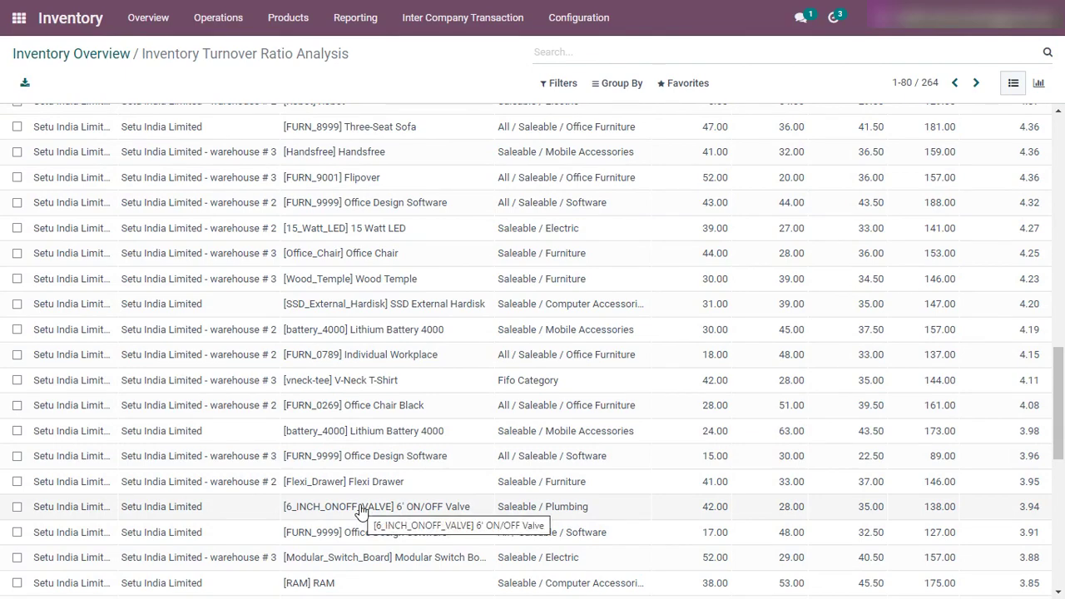
{"action": "scroll", "coordinate": [380, 344], "scroll_direction": "up", "scroll_amount": 10}
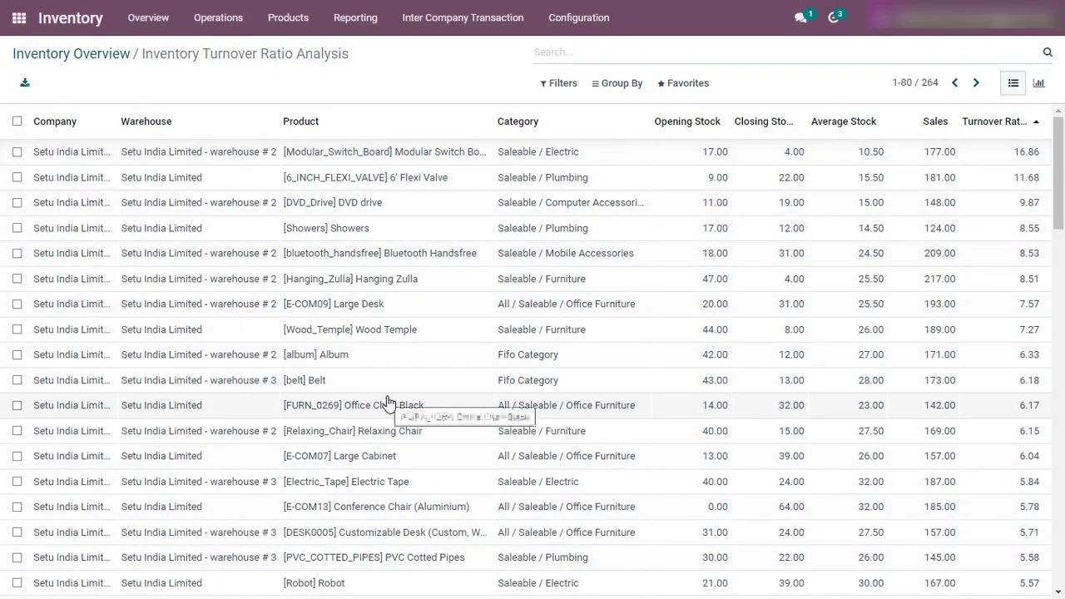
{"action": "scroll", "coordinate": [375, 452], "scroll_direction": "down", "scroll_amount": 10}
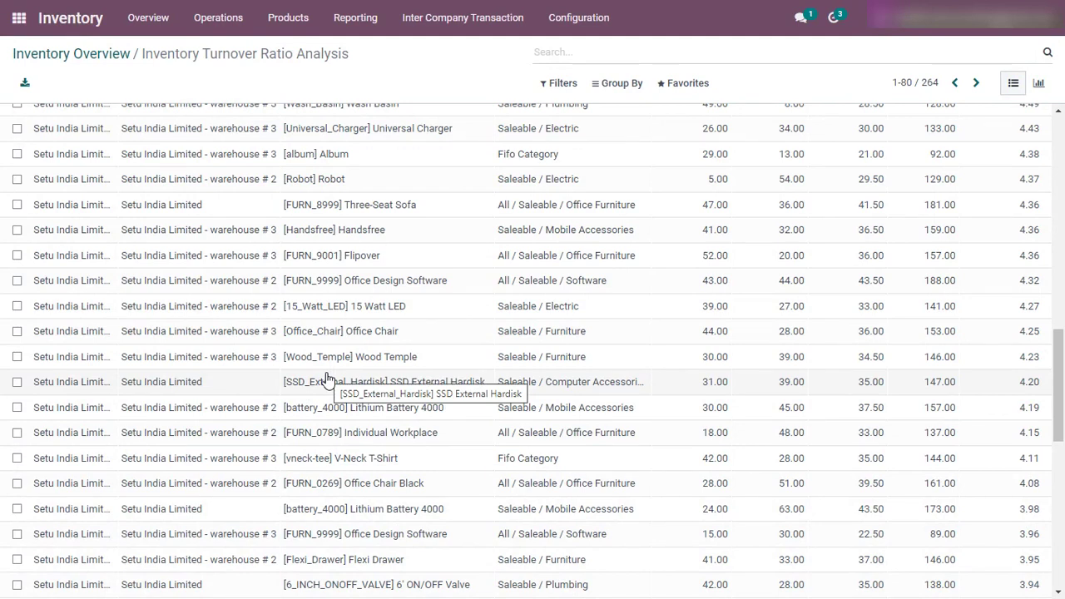
{"action": "scroll", "coordinate": [267, 303], "scroll_direction": "up", "scroll_amount": 10}
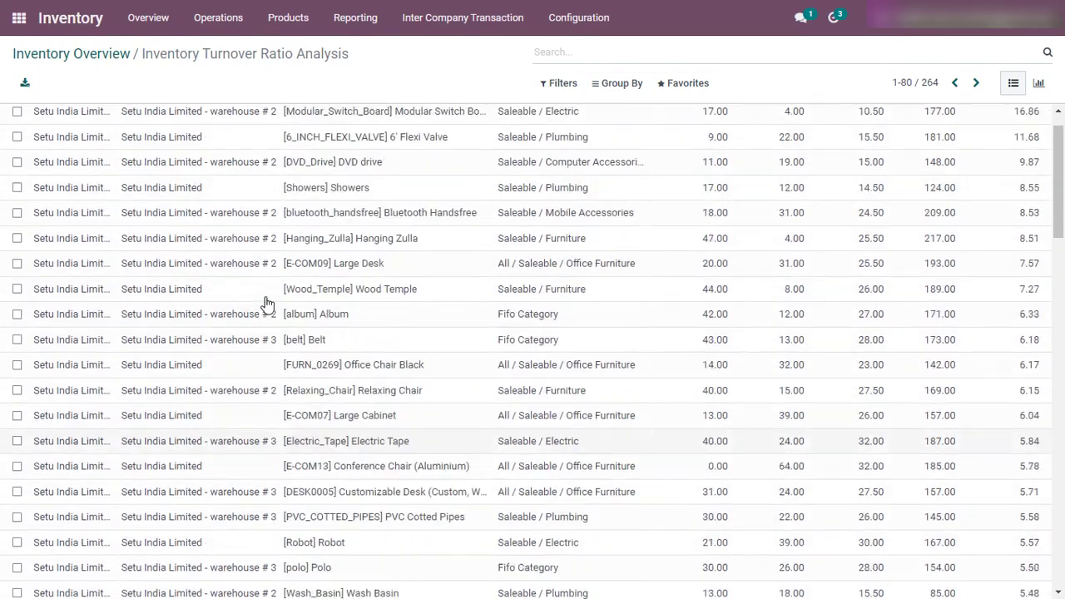
{"action": "scroll", "coordinate": [287, 357], "scroll_direction": "down", "scroll_amount": 14}
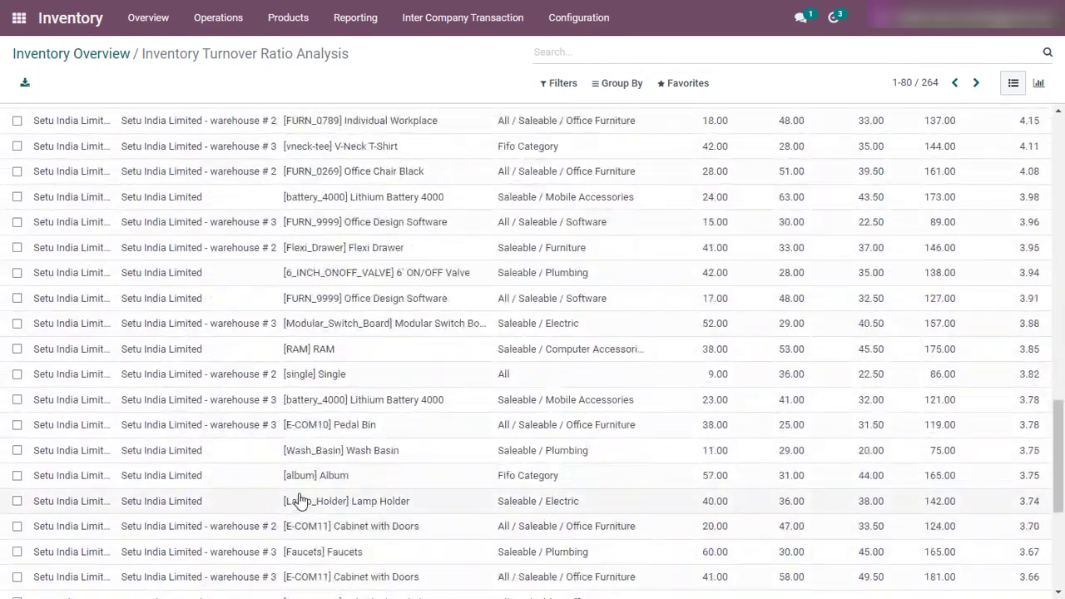
{"action": "scroll", "coordinate": [278, 551], "scroll_direction": "down", "scroll_amount": 4}
{"action": "scroll", "coordinate": [302, 540], "scroll_direction": "up", "scroll_amount": 5}
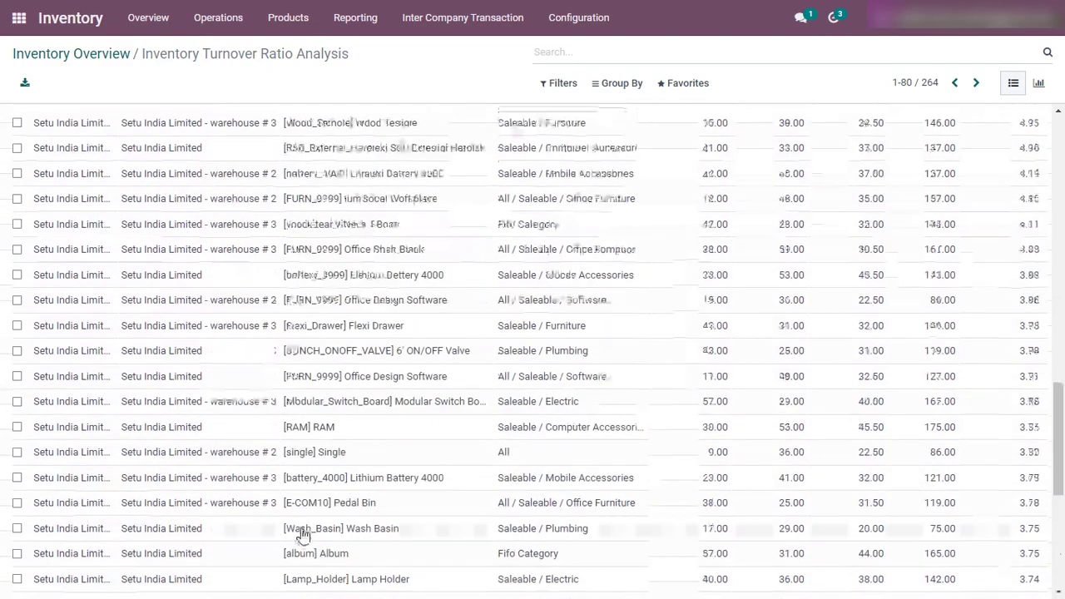
{"action": "scroll", "coordinate": [296, 516], "scroll_direction": "up", "scroll_amount": 12}
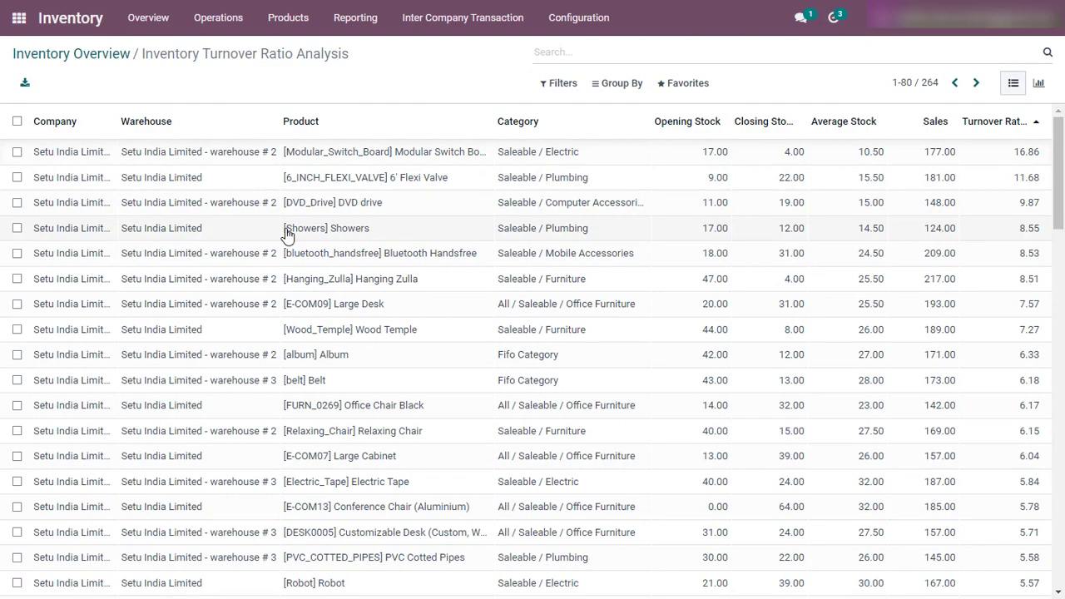
Step: Examine the products with lower turnover ratios near the end of the page and compare them with the highest-ranked ones
{"action": "scroll", "coordinate": [292, 254], "scroll_direction": "down", "scroll_amount": 10}
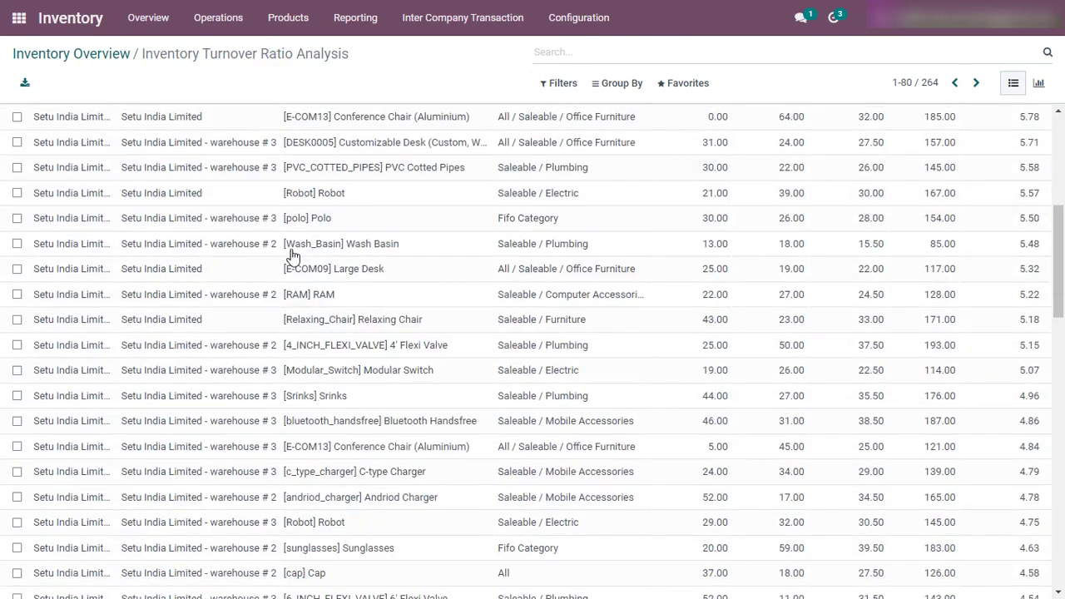
{"action": "scroll", "coordinate": [285, 285], "scroll_direction": "down", "scroll_amount": 6}
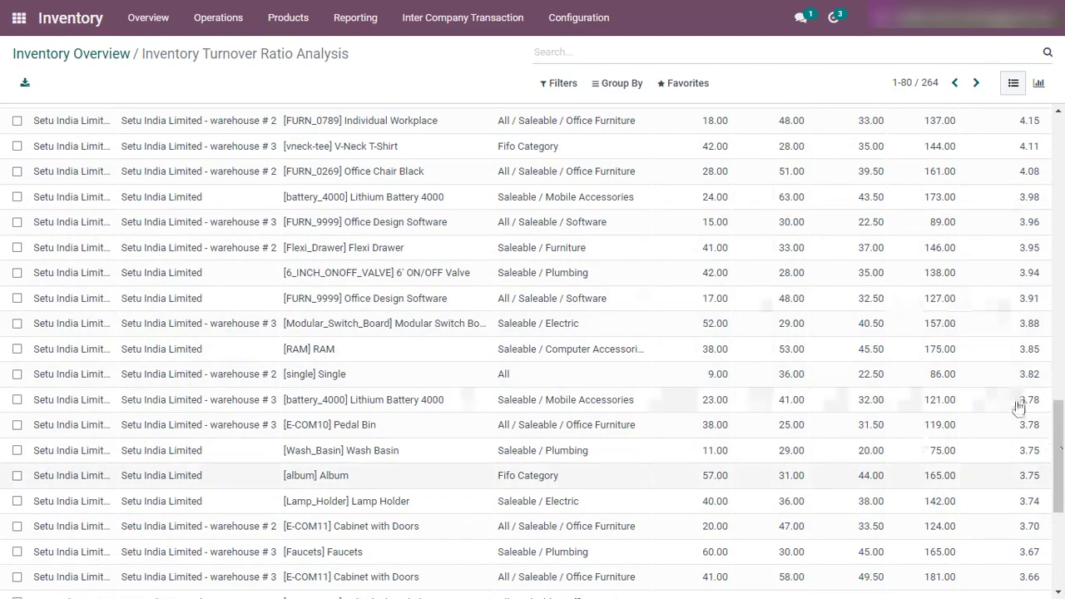
{"action": "scroll", "coordinate": [1017, 408], "scroll_direction": "up", "scroll_amount": 1}
{"action": "scroll", "coordinate": [1017, 422], "scroll_direction": "down", "scroll_amount": 5}
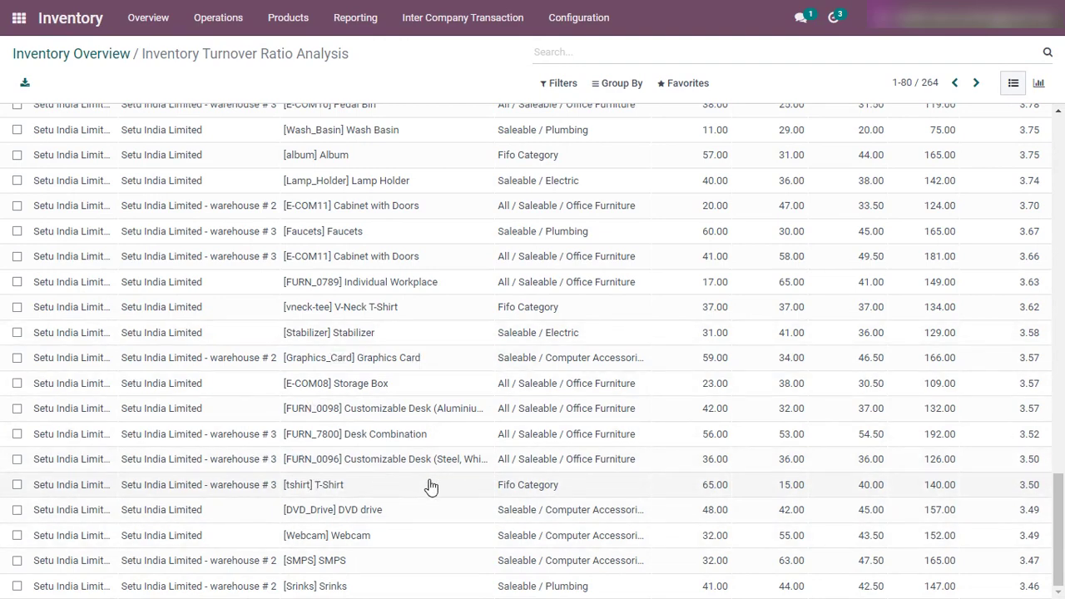
{"action": "scroll", "coordinate": [701, 488], "scroll_direction": "up", "scroll_amount": 5}
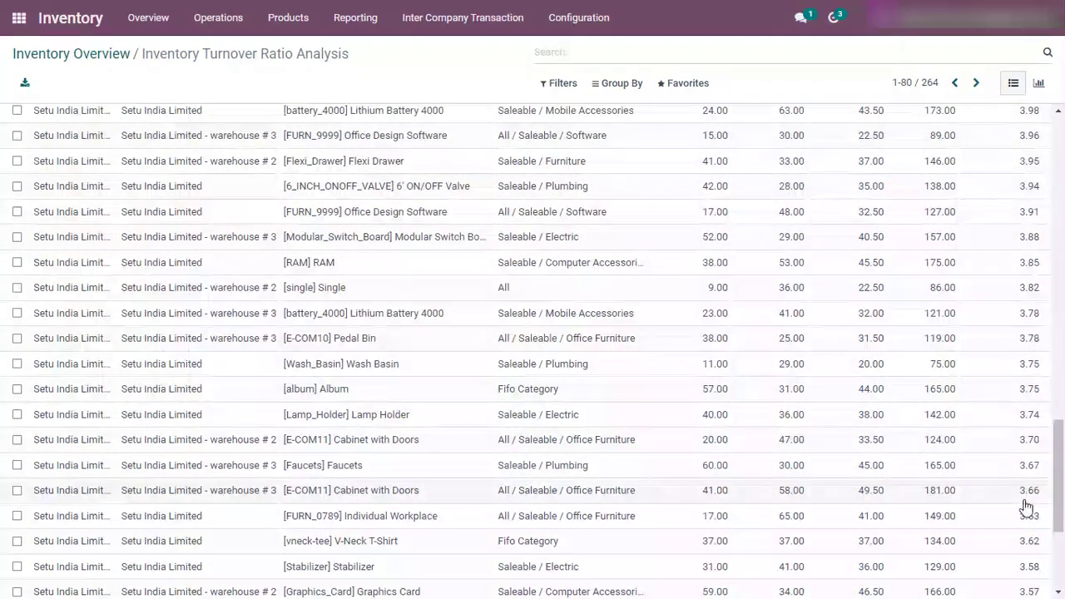
{"action": "scroll", "coordinate": [1025, 506], "scroll_direction": "up", "scroll_amount": 3}
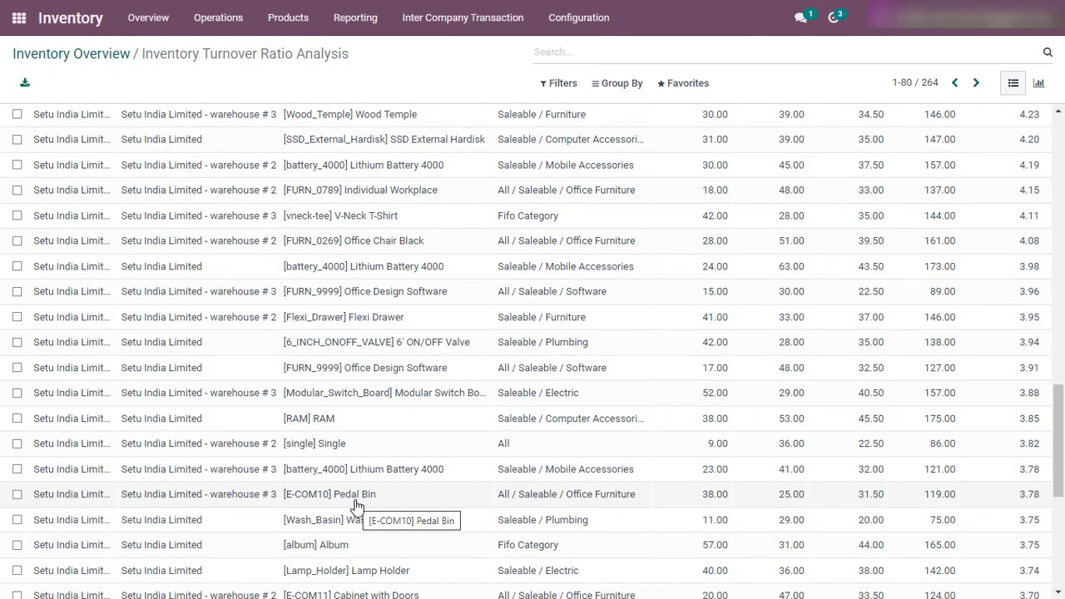
{"action": "scroll", "coordinate": [356, 505], "scroll_direction": "down", "scroll_amount": 3}
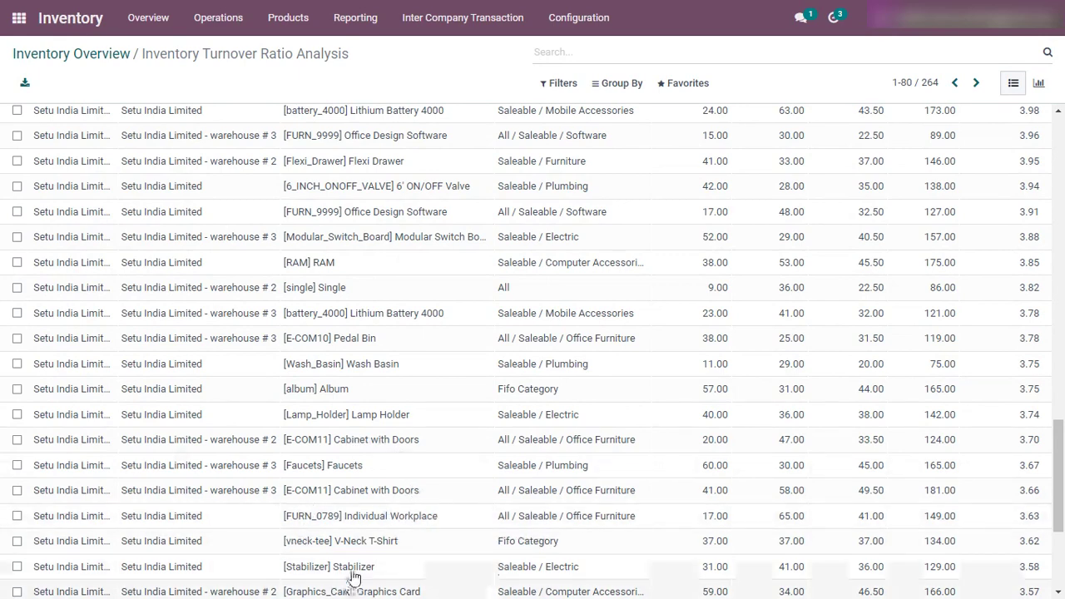
{"action": "scroll", "coordinate": [299, 559], "scroll_direction": "down", "scroll_amount": 3}
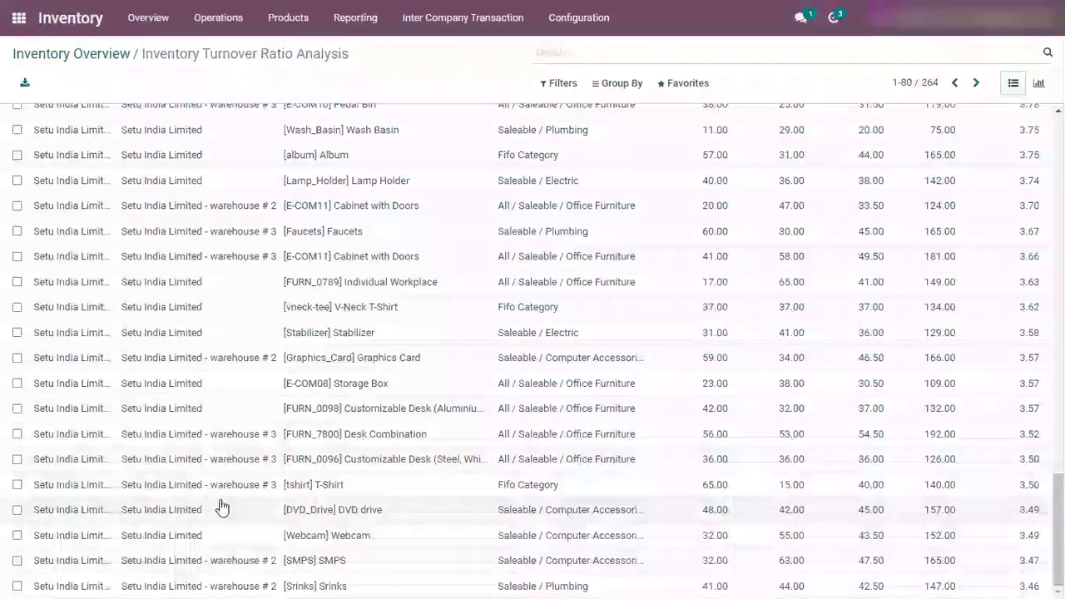
{"action": "scroll", "coordinate": [217, 507], "scroll_direction": "up", "scroll_amount": 5}
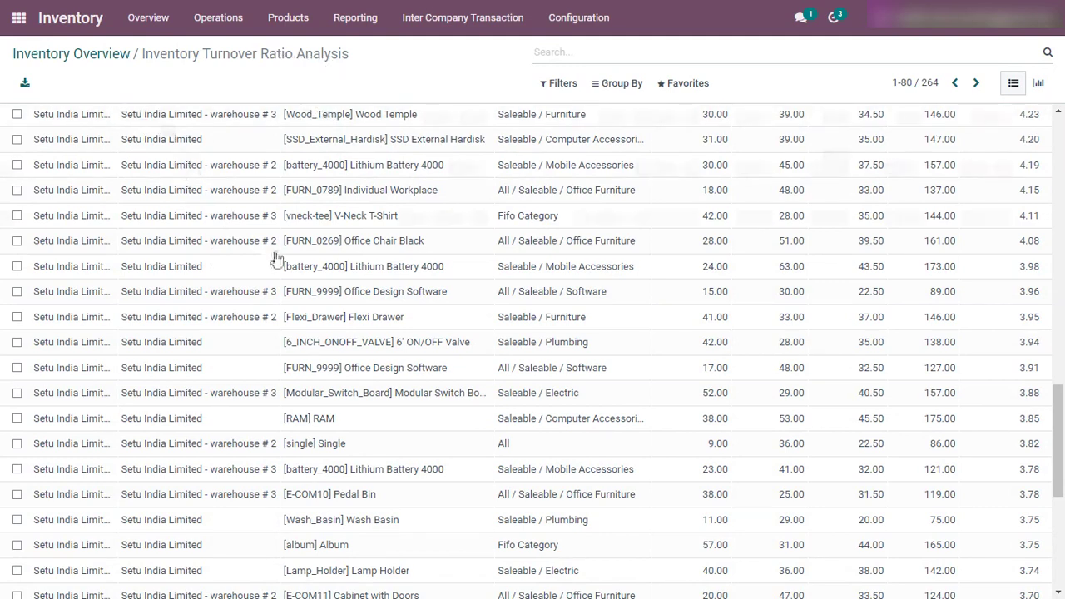
{"action": "scroll", "coordinate": [276, 254], "scroll_direction": "up", "scroll_amount": 10}
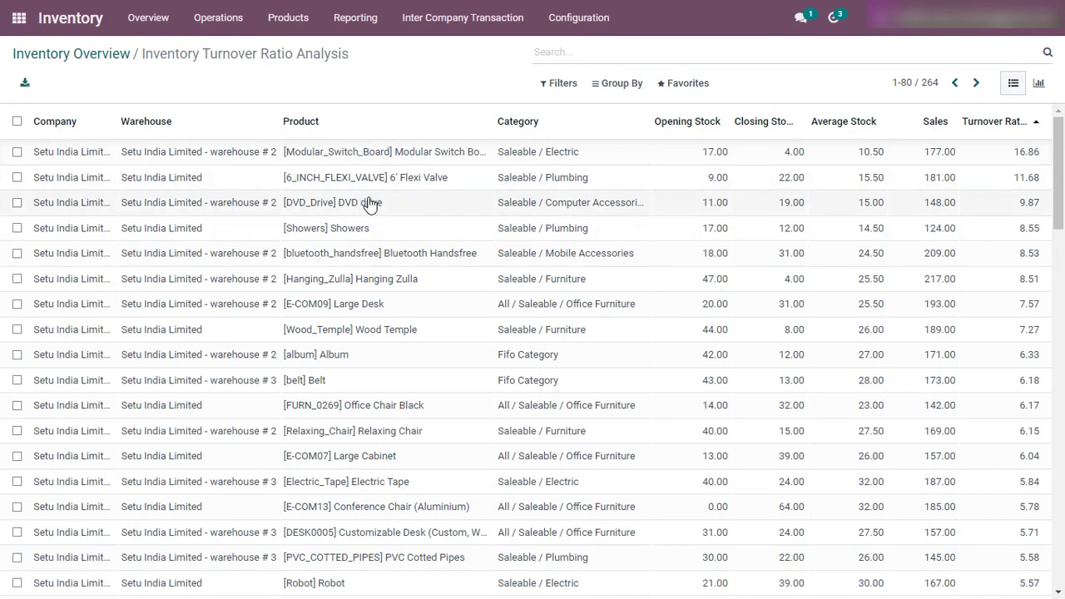
{"action": "scroll", "coordinate": [368, 205], "scroll_direction": "down", "scroll_amount": 10}
{"action": "scroll", "coordinate": [350, 386], "scroll_direction": "down", "scroll_amount": 5}
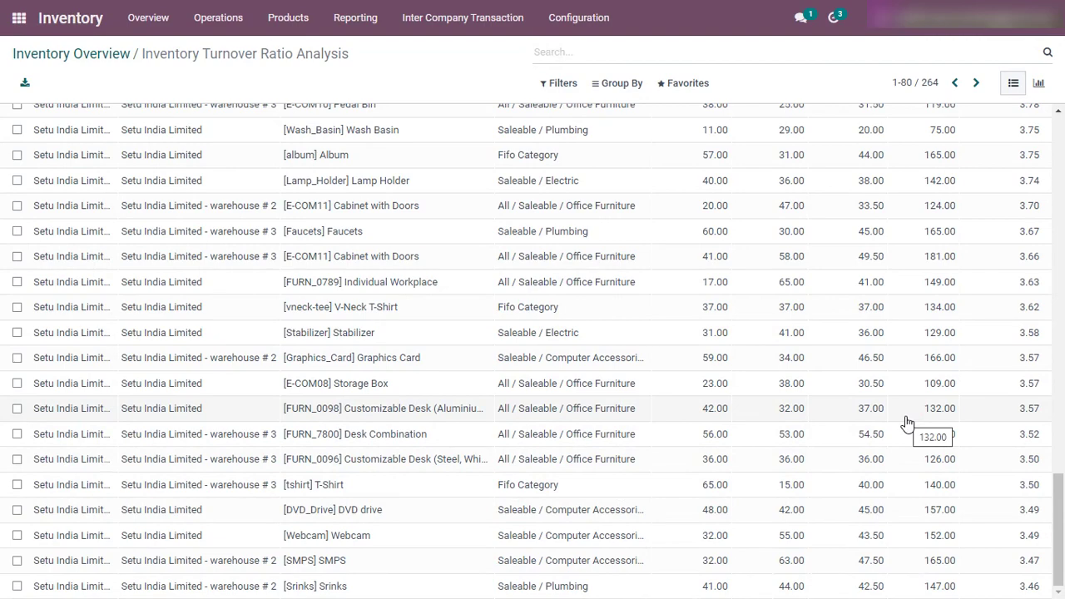
{"action": "scroll", "coordinate": [903, 425], "scroll_direction": "up", "scroll_amount": 15}
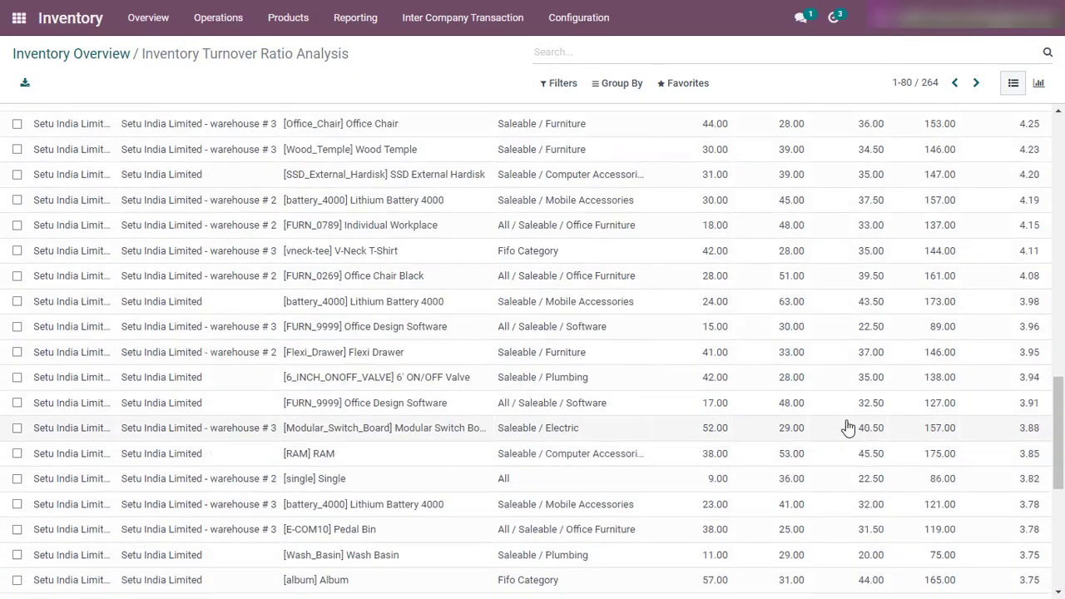
{"action": "scroll", "coordinate": [759, 413], "scroll_direction": "up", "scroll_amount": 2}
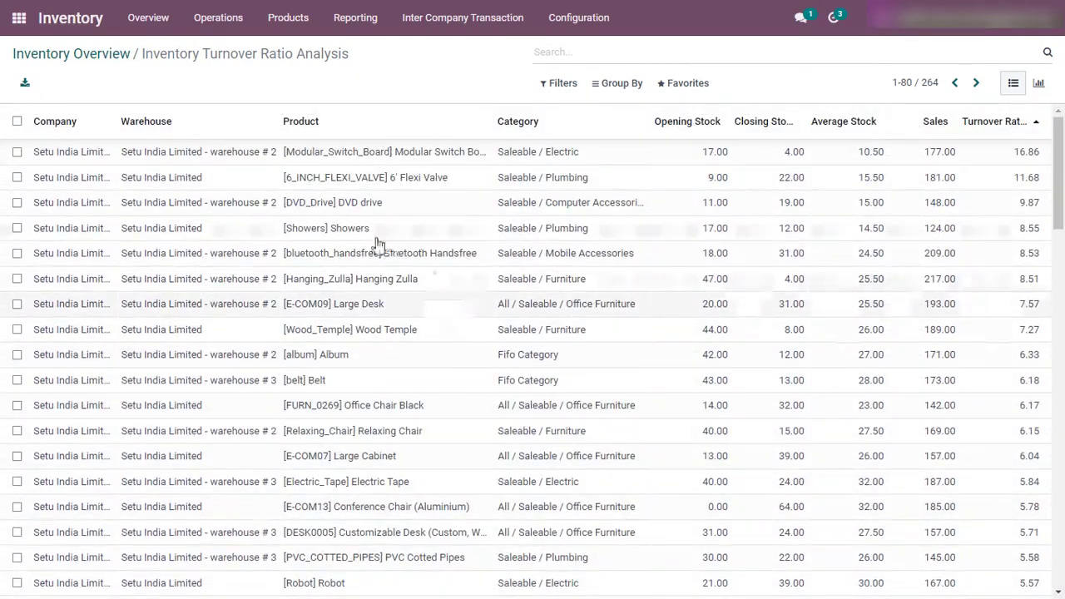